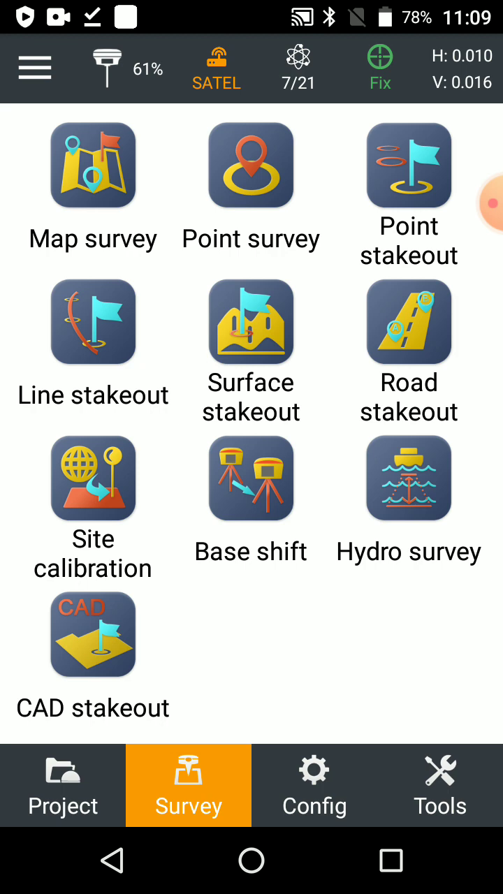
Open the map survey screen and zoom out to see the surveyed points.
{"action": "left_click", "coordinate": [93, 181]}
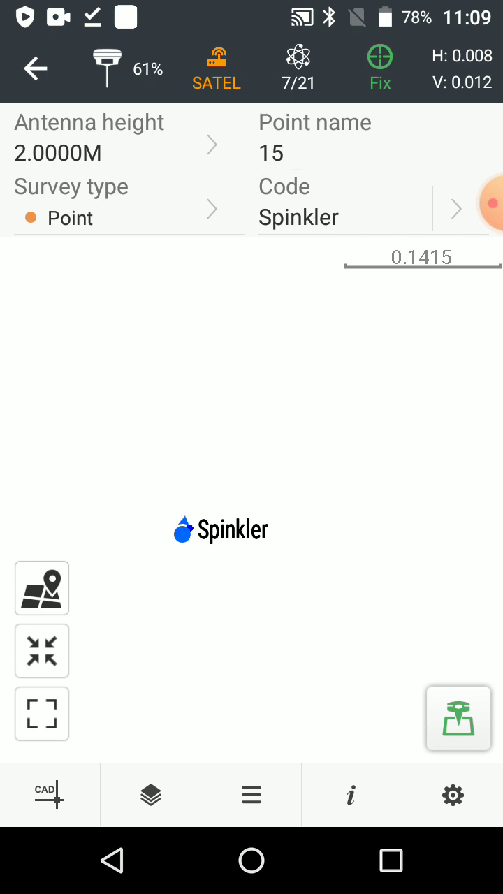
{"action": "scroll", "coordinate": [304, 469], "scroll_direction": "down", "scroll_amount": 5}
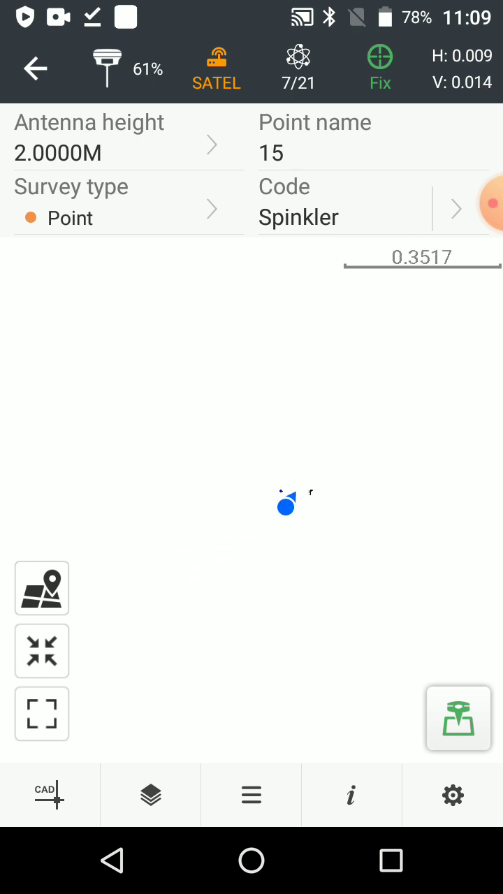
{"action": "scroll", "coordinate": [175, 436], "scroll_direction": "down", "scroll_amount": 3}
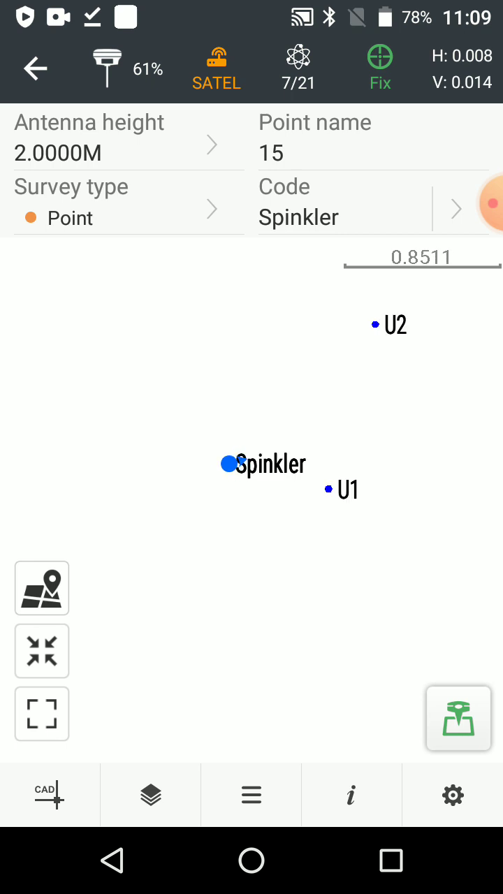
Return to the Survey grid, open Point survey for point 15 (Spinkler), and pan the map to U1 and U2.
{"action": "left_click", "coordinate": [112, 861]}
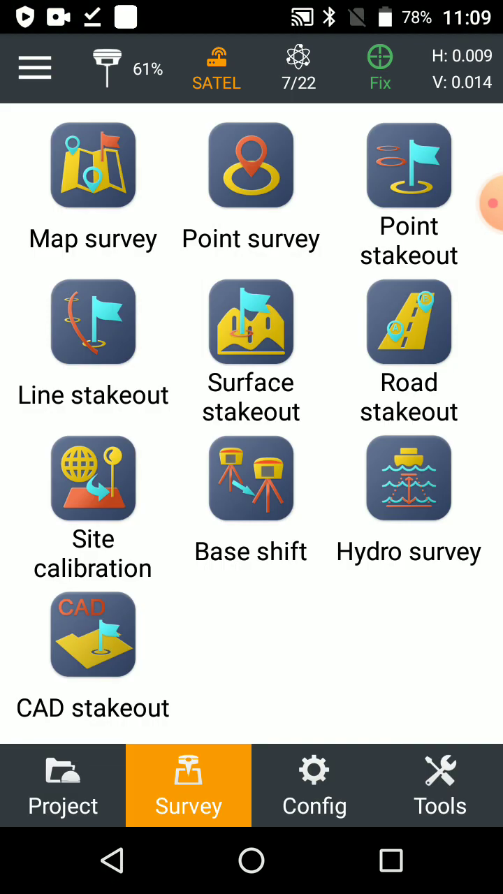
{"action": "left_click", "coordinate": [409, 185]}
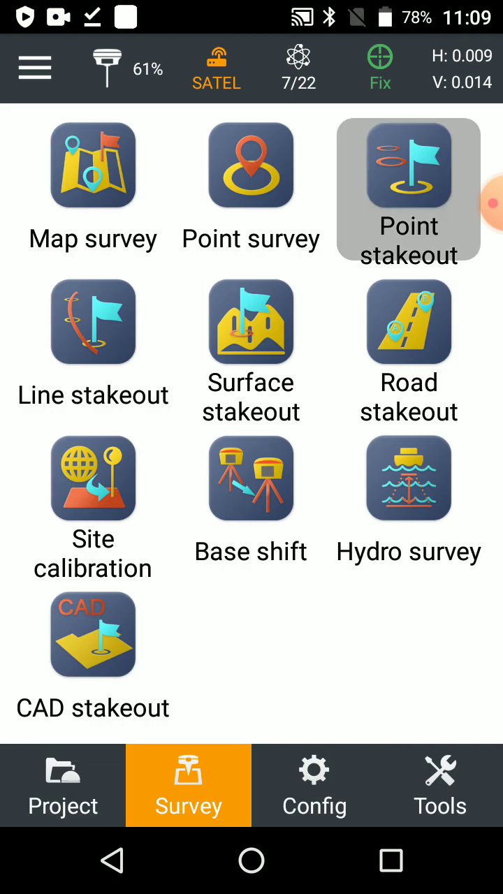
{"action": "left_click_drag", "start_coordinate": [409, 185], "coordinate": [364, 187]}
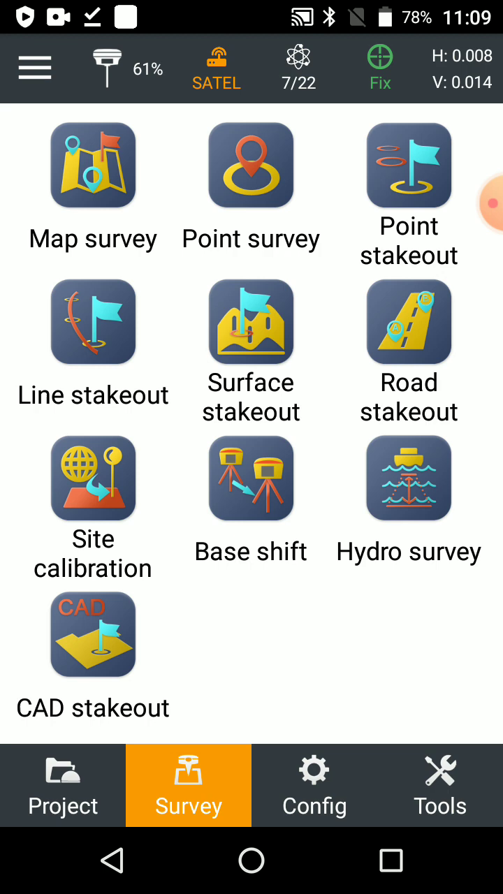
{"action": "left_click", "coordinate": [251, 165]}
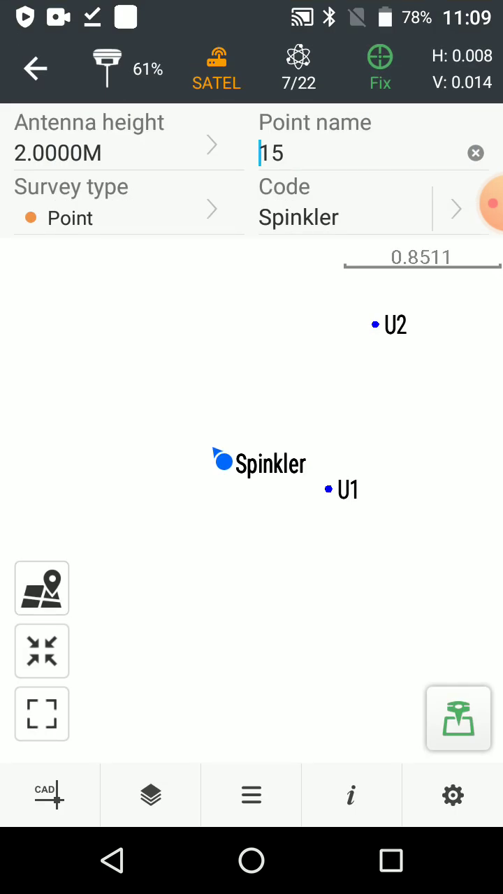
{"action": "left_click_drag", "start_coordinate": [350, 419], "coordinate": [209, 433]}
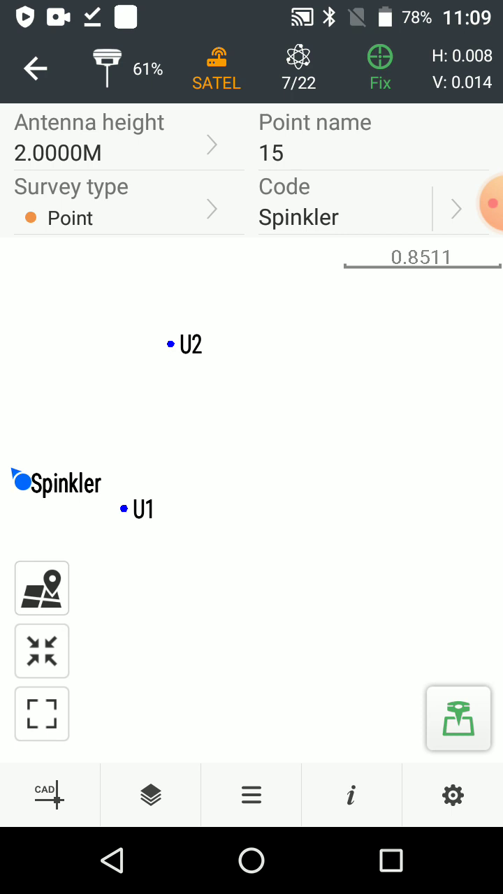
In the test-1-CAD drawing, pick the Orbit design point and begin staking it out as point 5.
{"action": "left_click", "coordinate": [49, 795]}
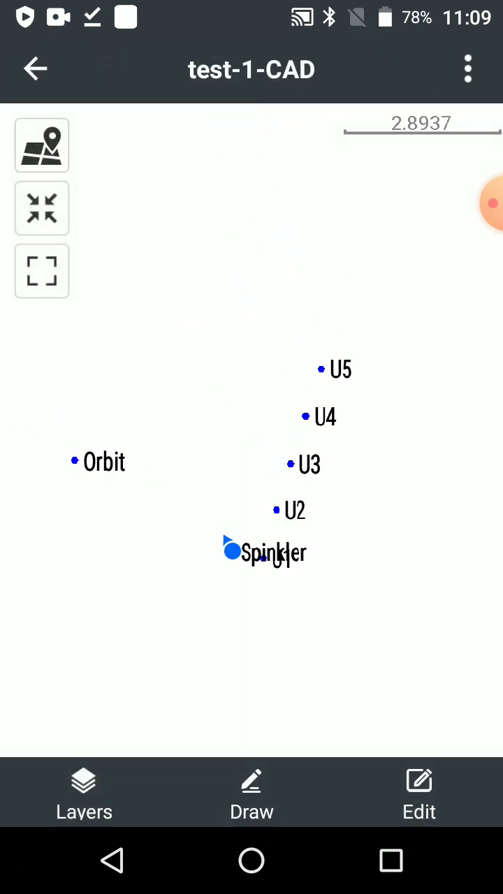
{"action": "left_click", "coordinate": [75, 460]}
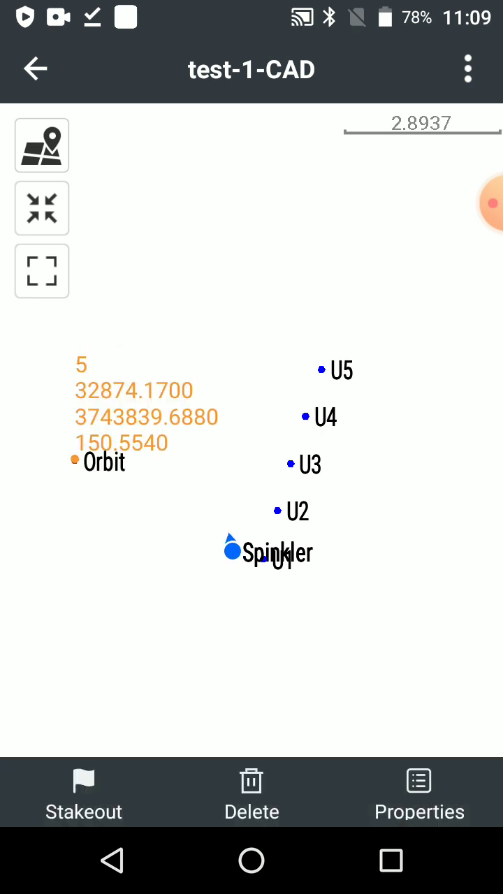
{"action": "left_click", "coordinate": [84, 797]}
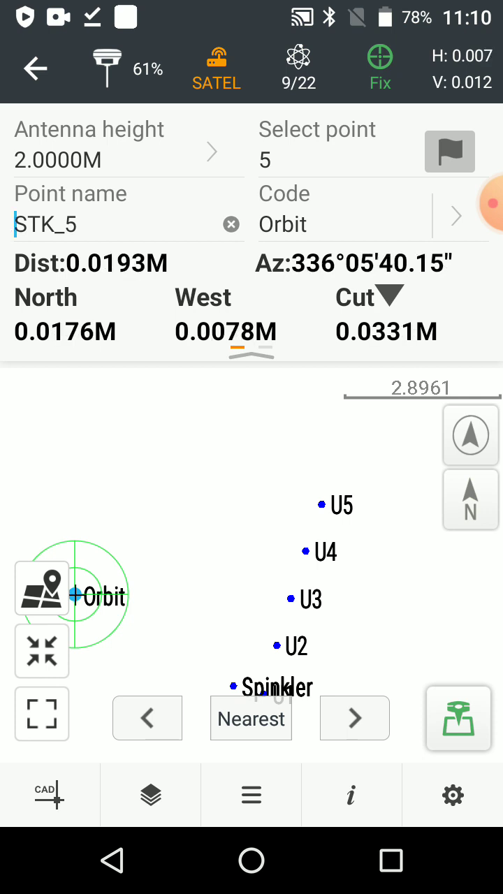
Store stake record STK_5 for Orbit, then start recording STK_6 at point 6, U3.
{"action": "left_click", "coordinate": [458, 719]}
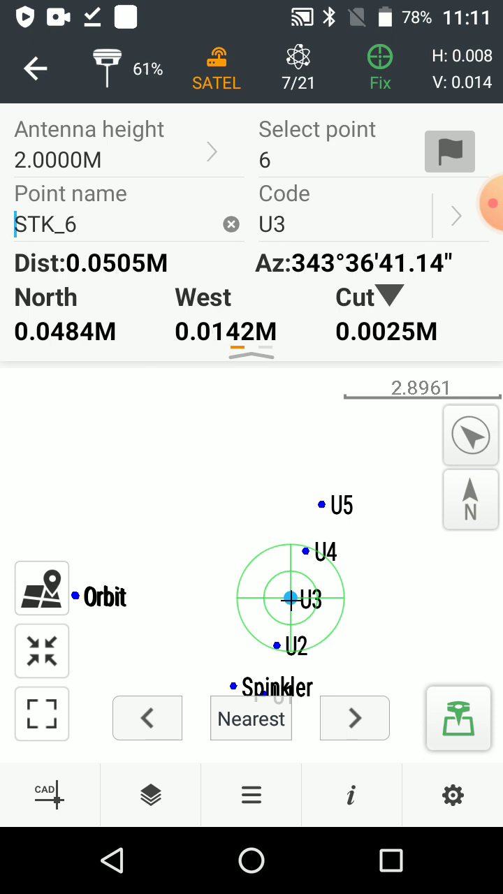
{"action": "left_click", "coordinate": [458, 718]}
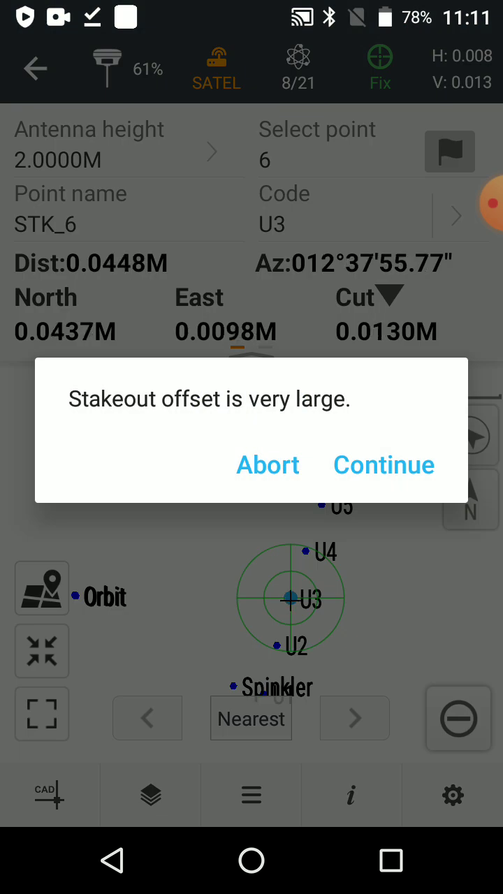
Accept the large stakeout offset warning so STK_6 is stored and point 7, U2, comes next.
{"action": "left_click", "coordinate": [383, 465]}
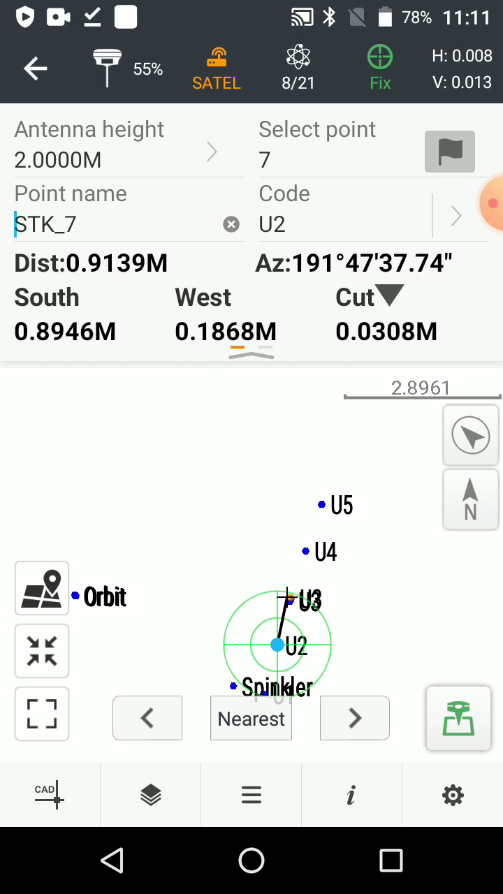
{"action": "left_click", "coordinate": [45, 795]}
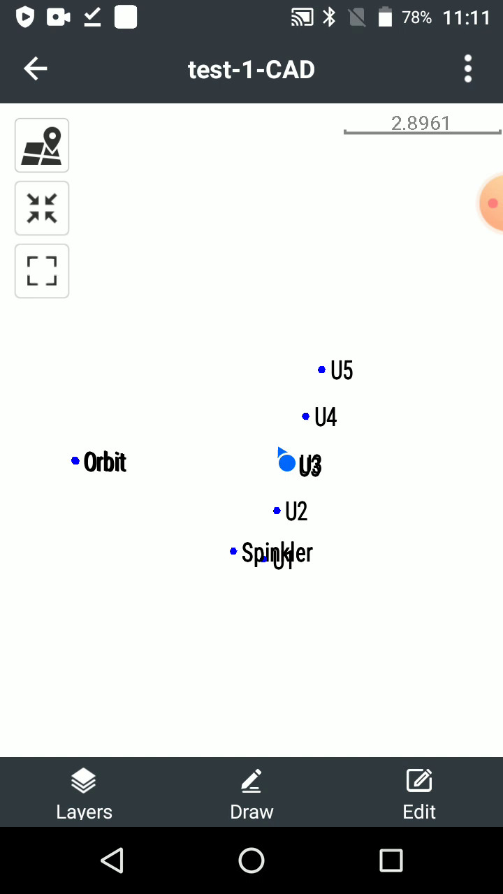
{"action": "left_click", "coordinate": [42, 271]}
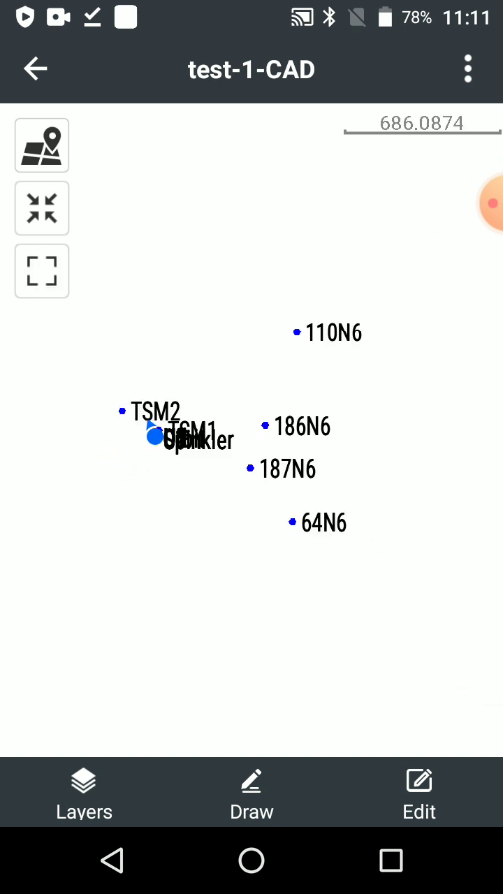
{"action": "scroll", "coordinate": [154, 433], "scroll_direction": "up", "scroll_amount": 5}
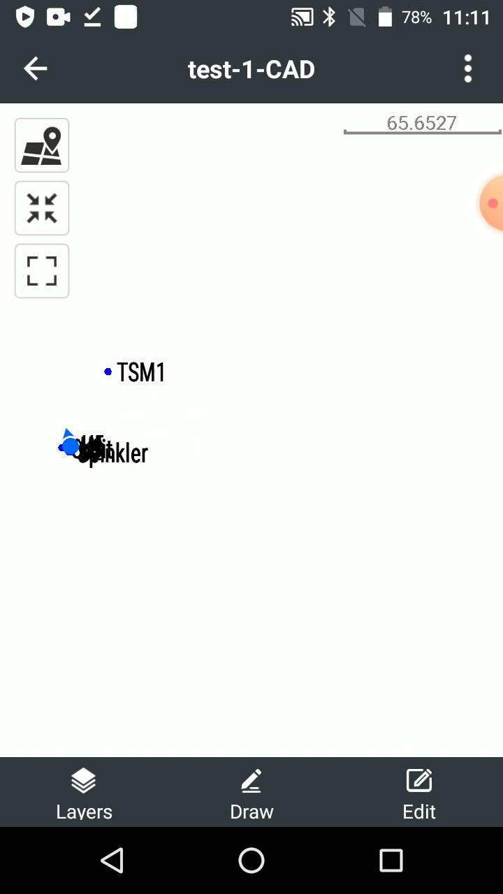
{"action": "scroll", "coordinate": [140, 398], "scroll_direction": "up", "scroll_amount": 3}
{"action": "scroll", "coordinate": [175, 315], "scroll_direction": "up", "scroll_amount": 4}
{"action": "scroll", "coordinate": [210, 315], "scroll_direction": "up", "scroll_amount": 1}
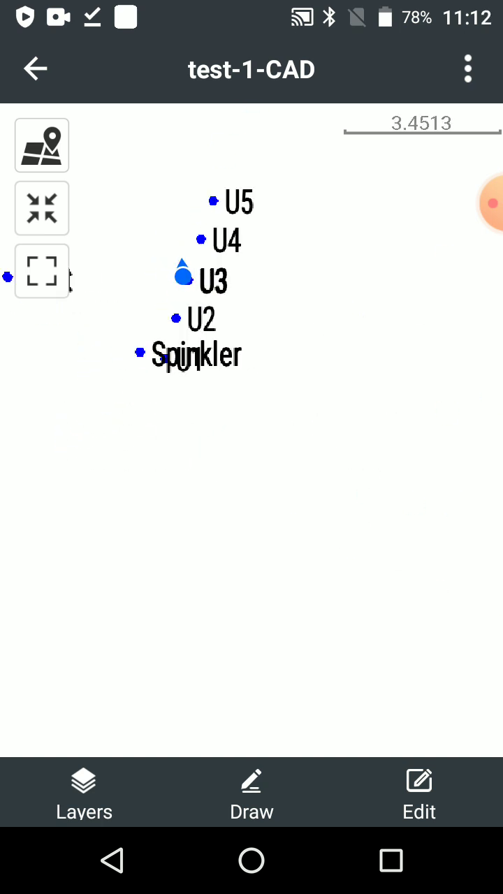
{"action": "scroll", "coordinate": [265, 322], "scroll_direction": "up", "scroll_amount": 3}
{"action": "left_click", "coordinate": [248, 429]}
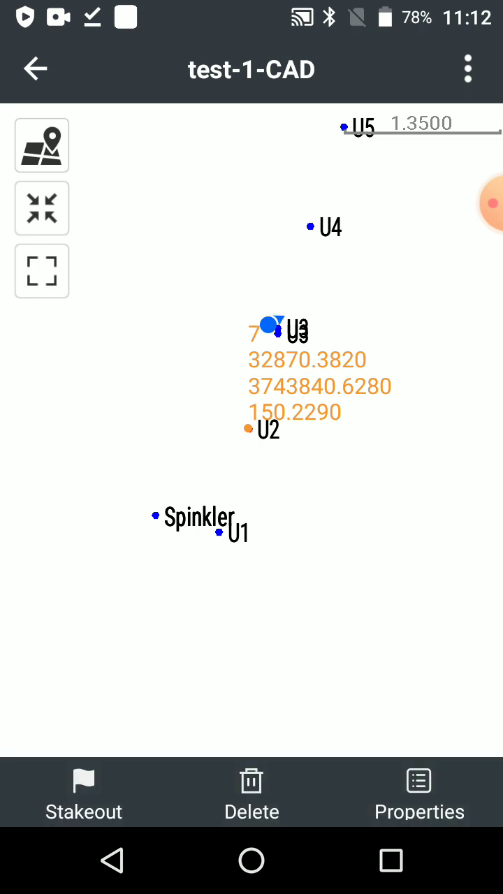
{"action": "left_click", "coordinate": [83, 797]}
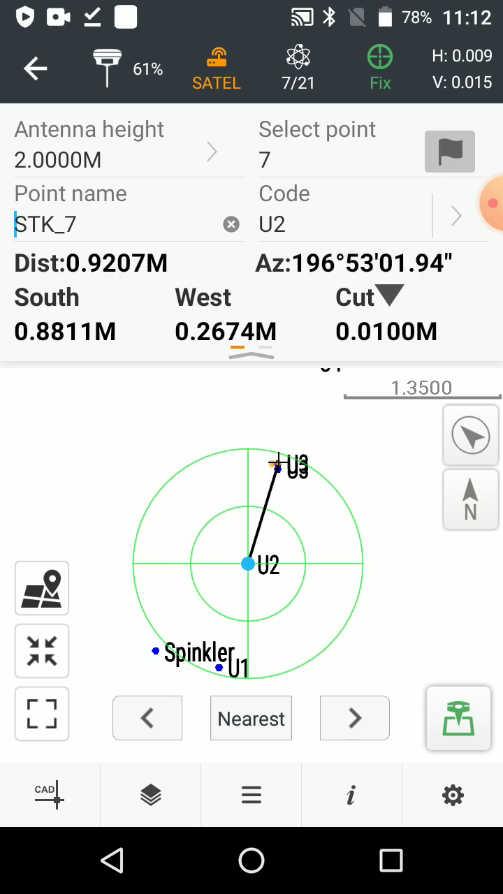
{"action": "left_click", "coordinate": [489, 203]}
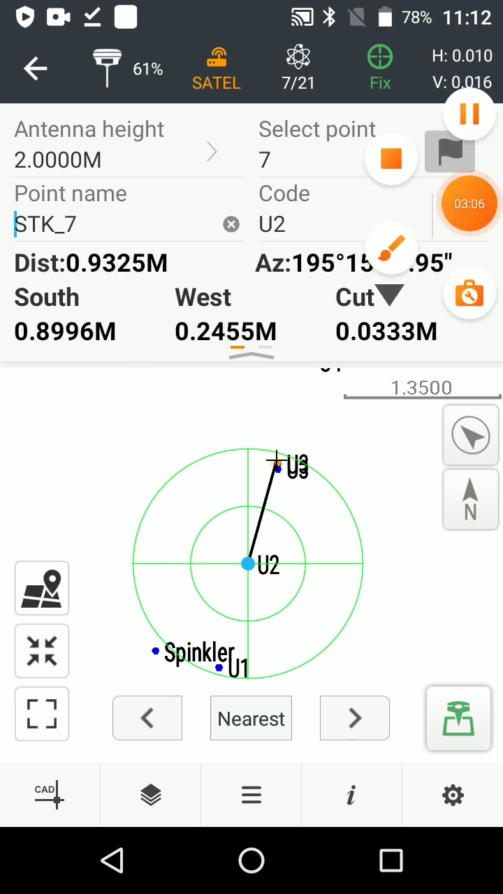